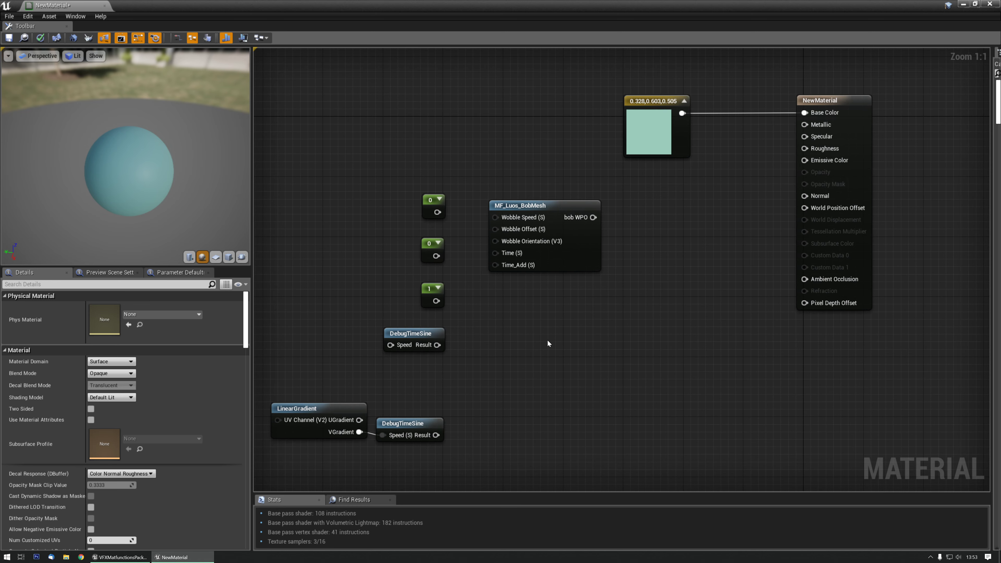
Connect the bob WPO output of MF_Luos_BobMesh to the material's World Position Offset input and view the preview mesh
right_click_drag(664, 223, 584, 274)
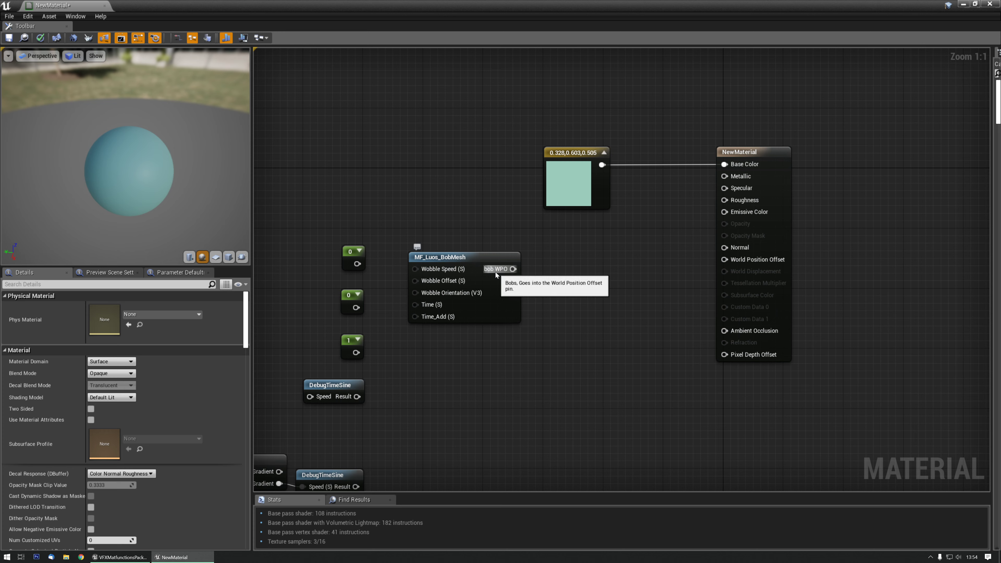
left_click_drag(513, 270, 723, 260)
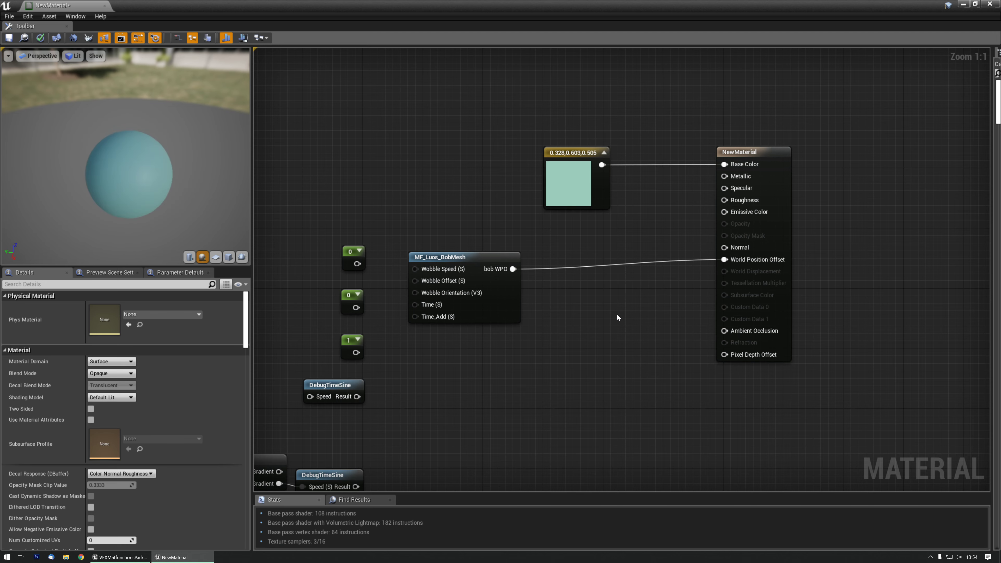
left_click_drag(189, 197, 151, 200)
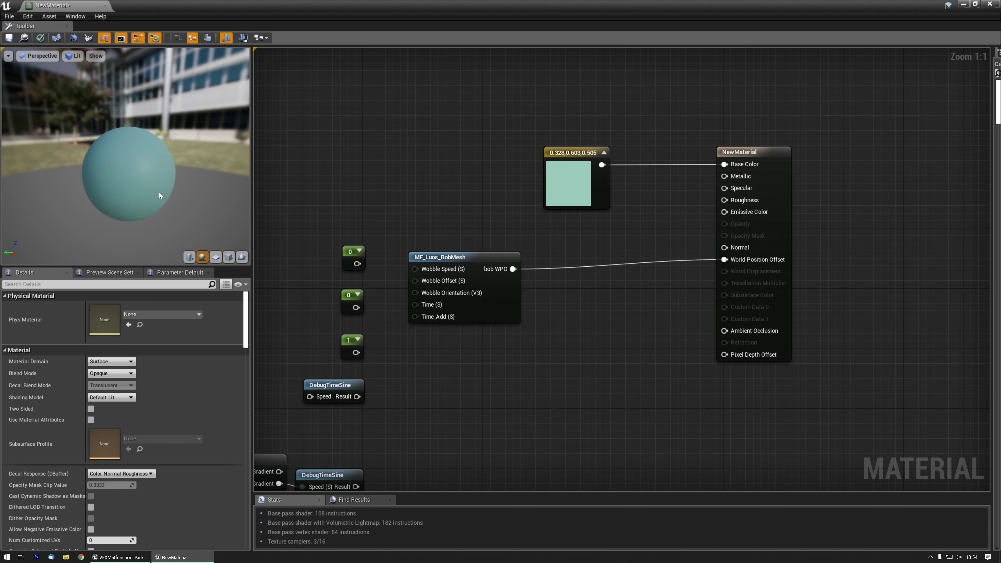
Set the uppermost constant to 1 and connect it to Wobble Speed on MF_Luos_BobMesh
right_click_drag(333, 200, 460, 184)
left_click(479, 239)
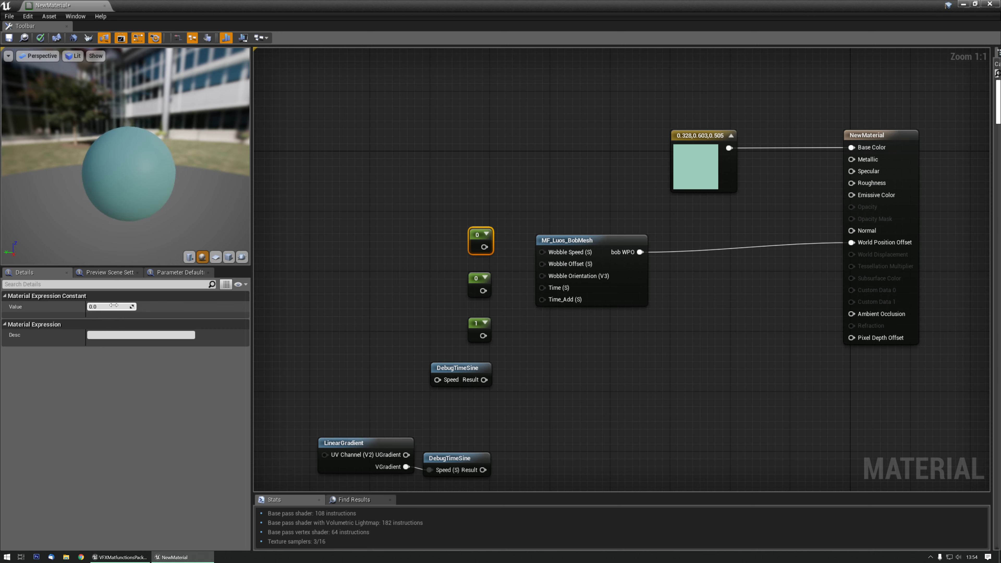
type("1")
key("Return")
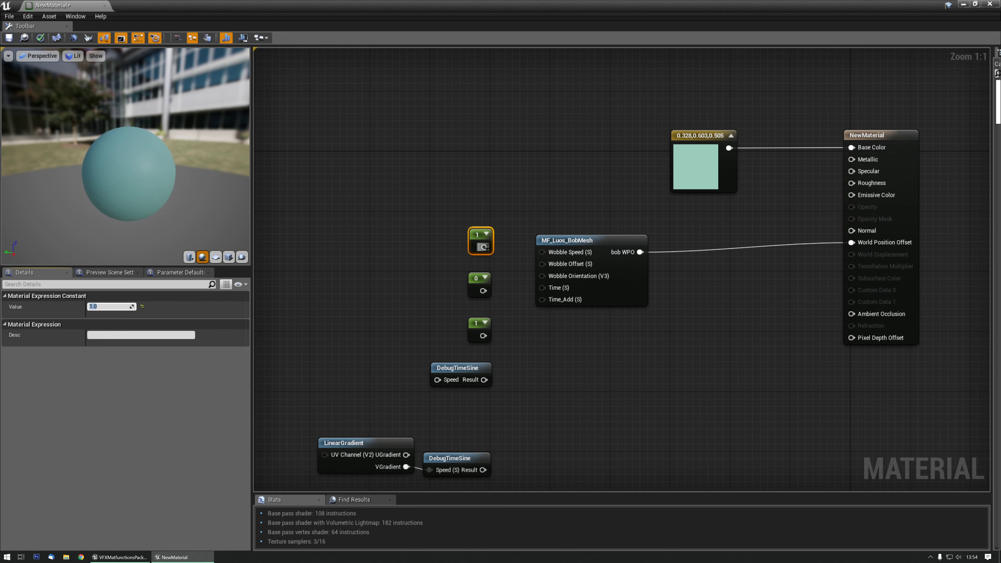
left_click_drag(485, 247, 539, 251)
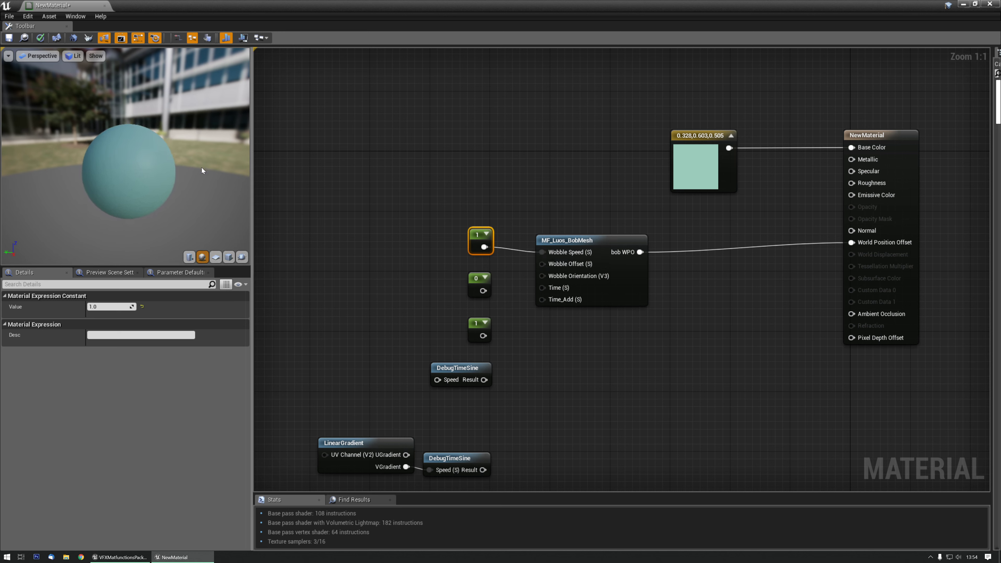
left_click_drag(194, 169, 221, 168)
left_click_drag(158, 155, 159, 190)
Connect the second constant to Wobble Offset, trying a value of 100 before setting it to 200
left_click_drag(478, 282, 470, 282)
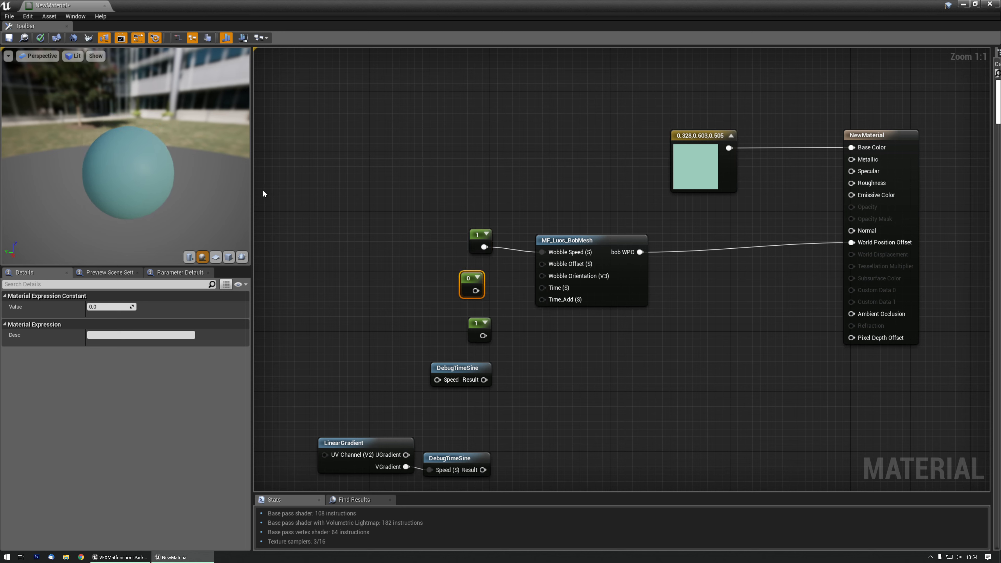
left_click_drag(476, 291, 547, 266)
left_click(110, 306)
type("100")
key("Return")
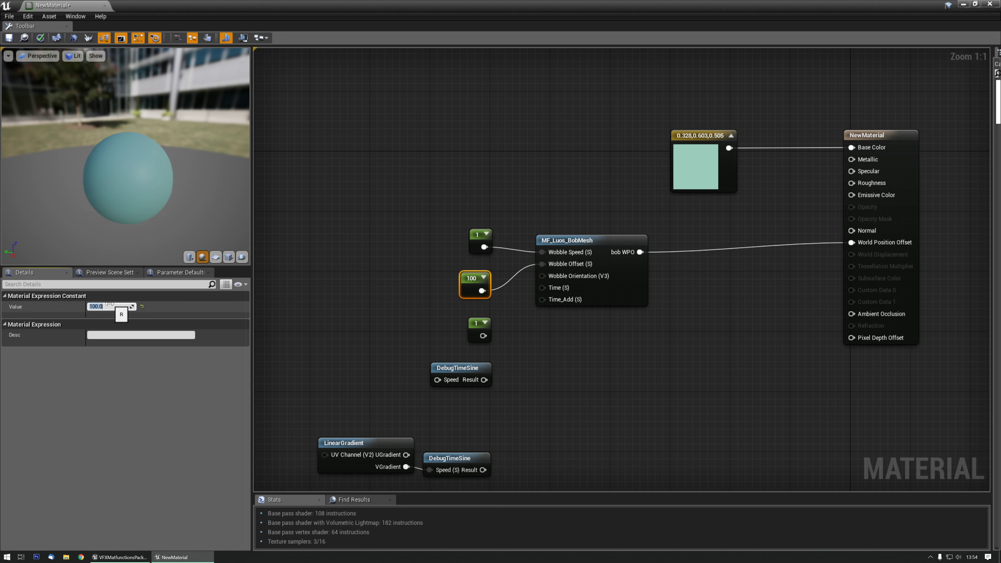
type("200")
key("Return")
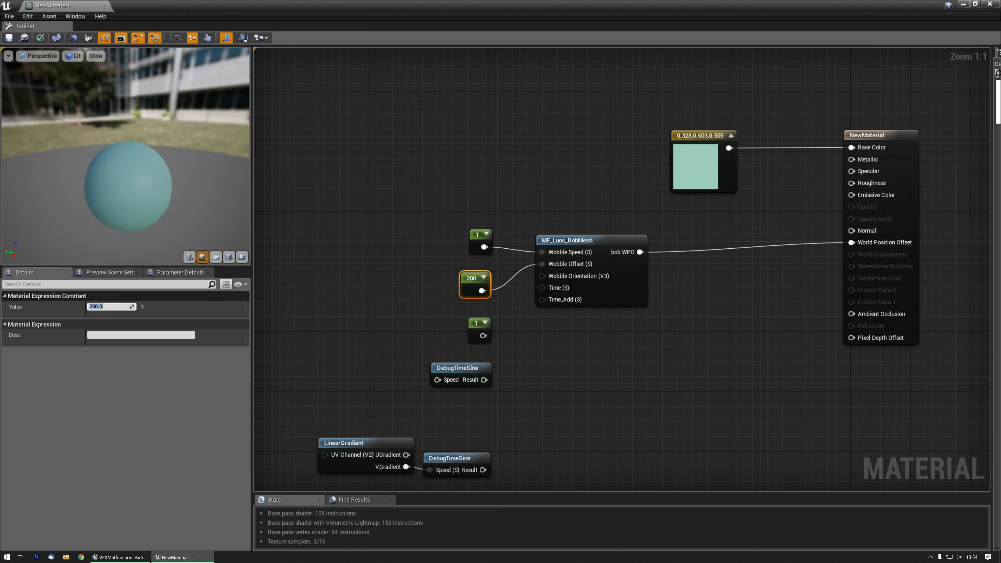
mouse_move(152, 183)
left_mouse_down()
mouse_move(145, 167)
mouse_move(142, 183)
left_mouse_up()
Set the constant feeding Wobble Speed to 0.5
left_click(478, 237)
type("0.5")
key("Return")
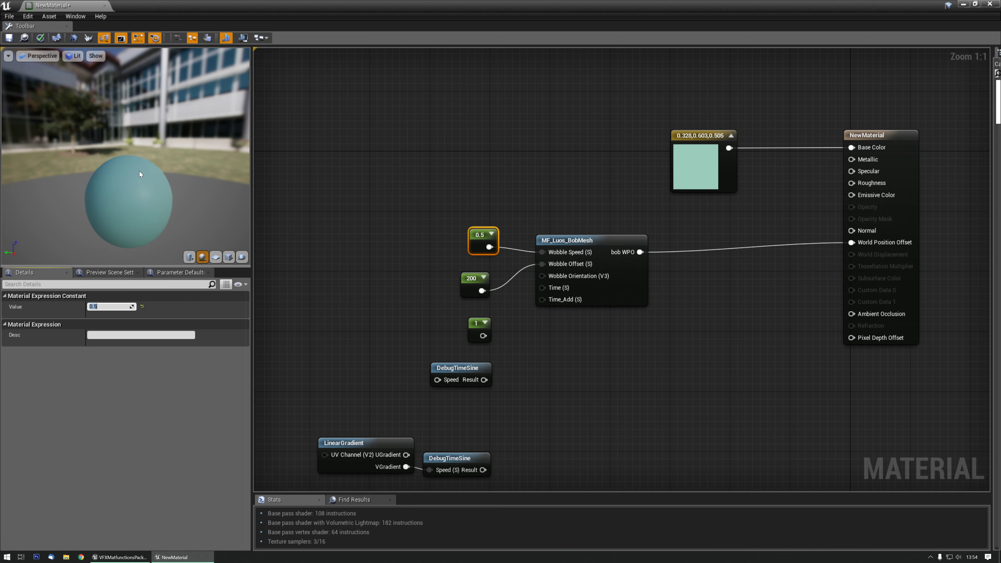
right_click_drag(367, 243, 352, 205)
left_click(403, 233)
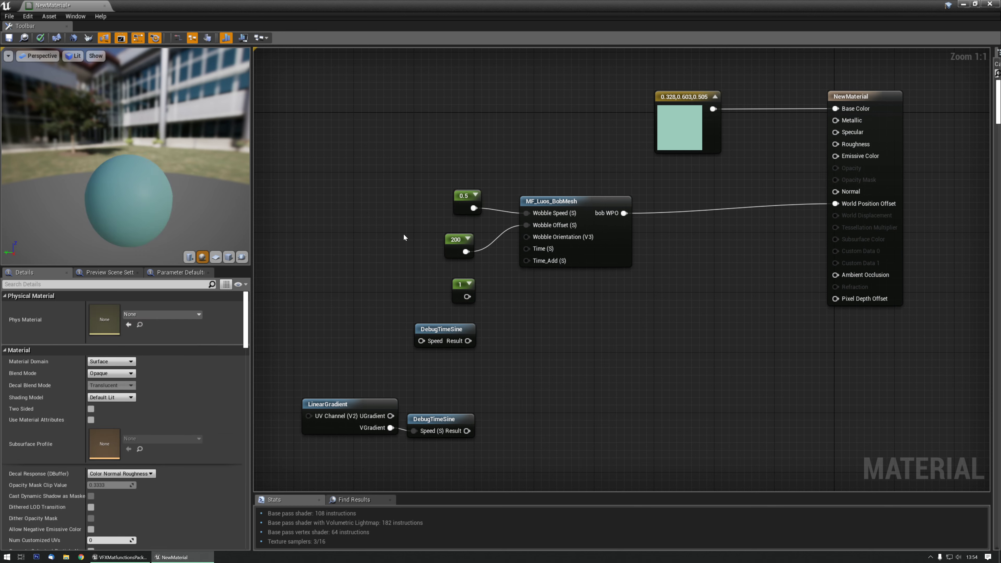
scroll(458, 239, "up", 1)
Rearrange the constants and the upper DebugTimeSine node, and connect its Result to Time on MF_Luos_BobMesh
left_click_drag(458, 239, 432, 226)
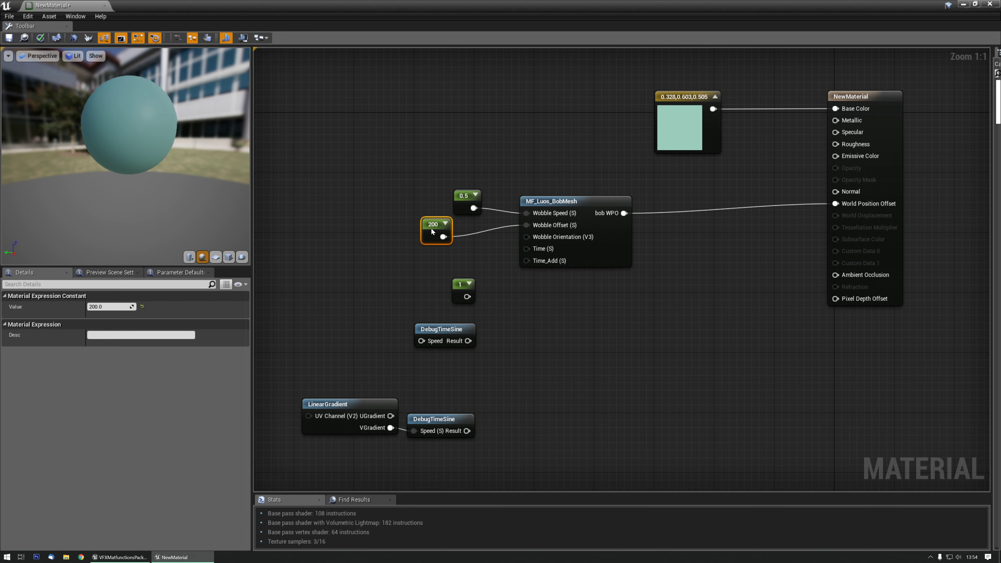
mouse_move(529, 249)
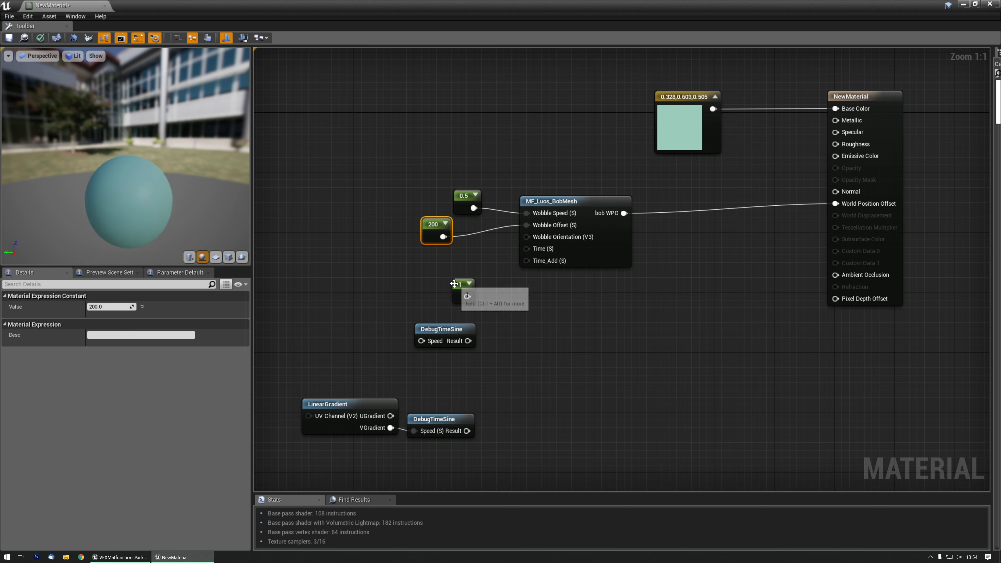
left_click(351, 280)
right_click_drag(350, 281, 390, 298)
left_click_drag(371, 291, 508, 447)
left_click_drag(502, 339, 564, 267)
left_click(457, 312)
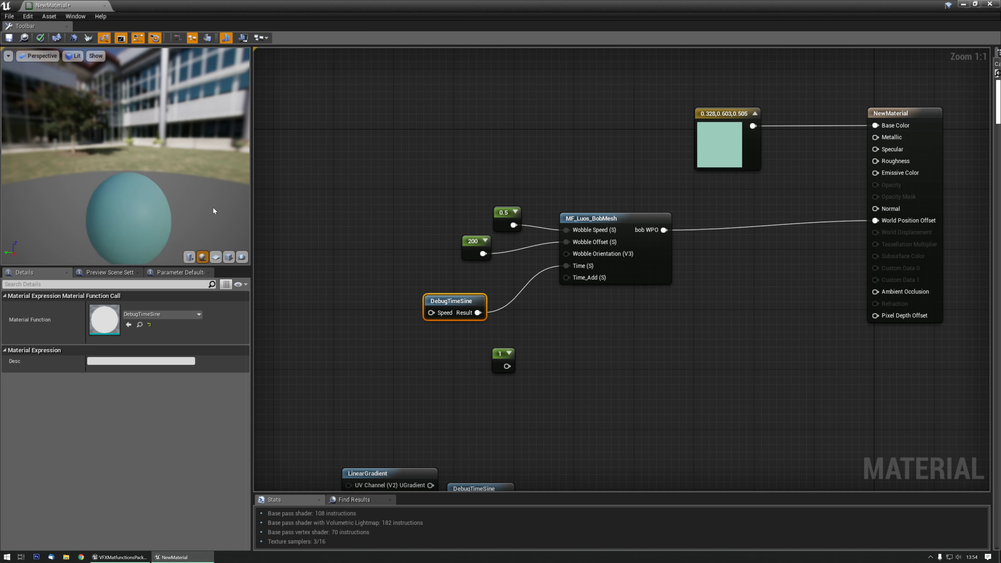
left_click_drag(129, 209, 103, 209)
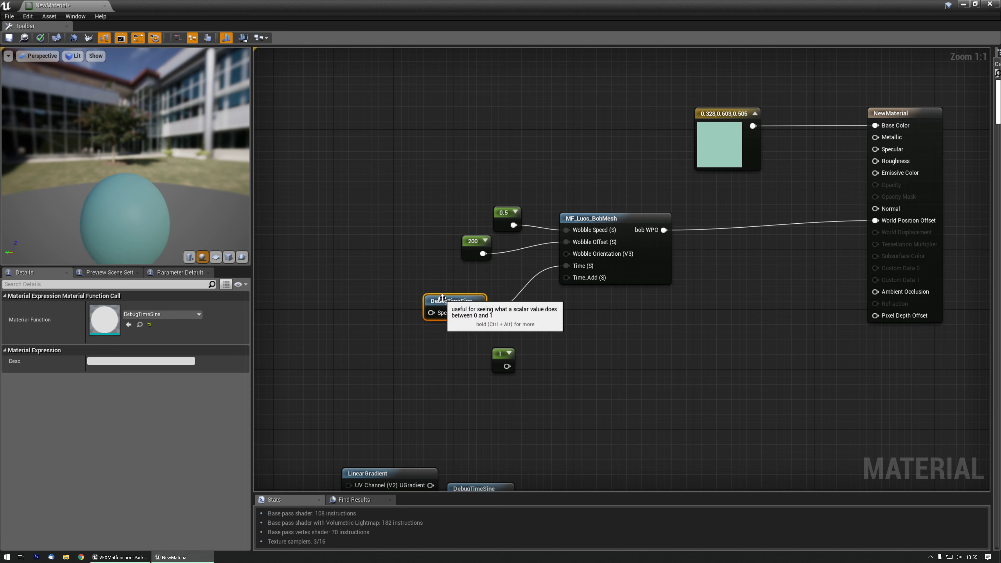
Insert a Lerp node between DebugTimeSine and Time, with the DebugTimeSine Result feeding its Alpha
left_click_drag(444, 302, 362, 302)
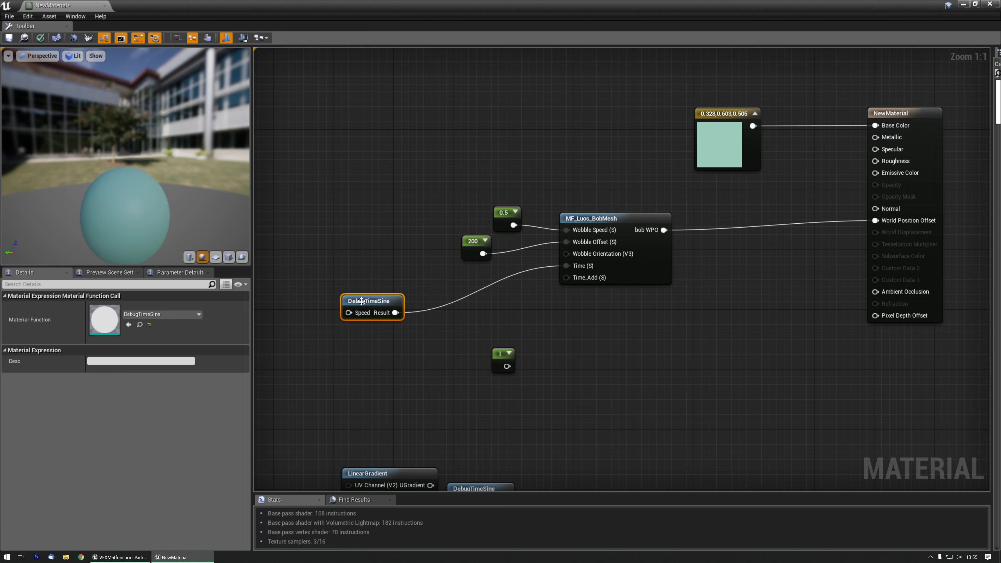
left_click(441, 326)
left_click(441, 328)
left_click_drag(458, 333, 507, 304)
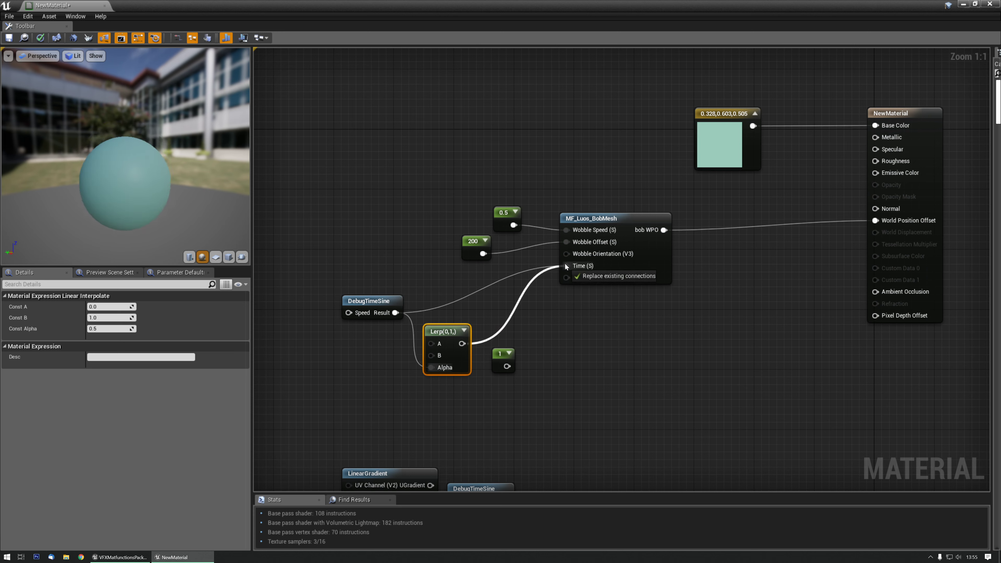
left_click_drag(565, 267, 566, 266)
left_click_drag(444, 331, 459, 302)
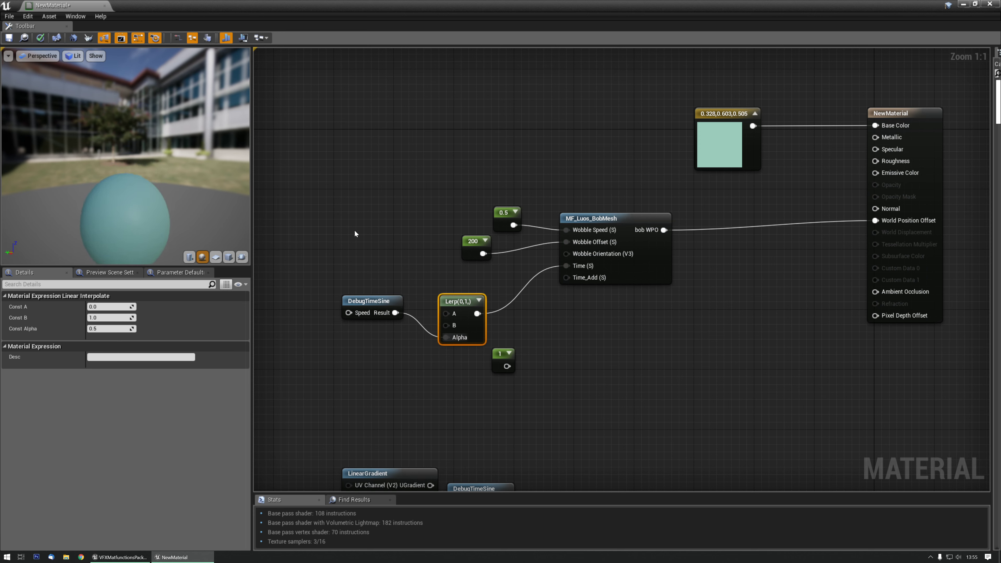
Replace the Lerp link to Time with a new constant of 0, and reposition the constants around MF_Luos_BobMesh
left_click(567, 266, "alt")
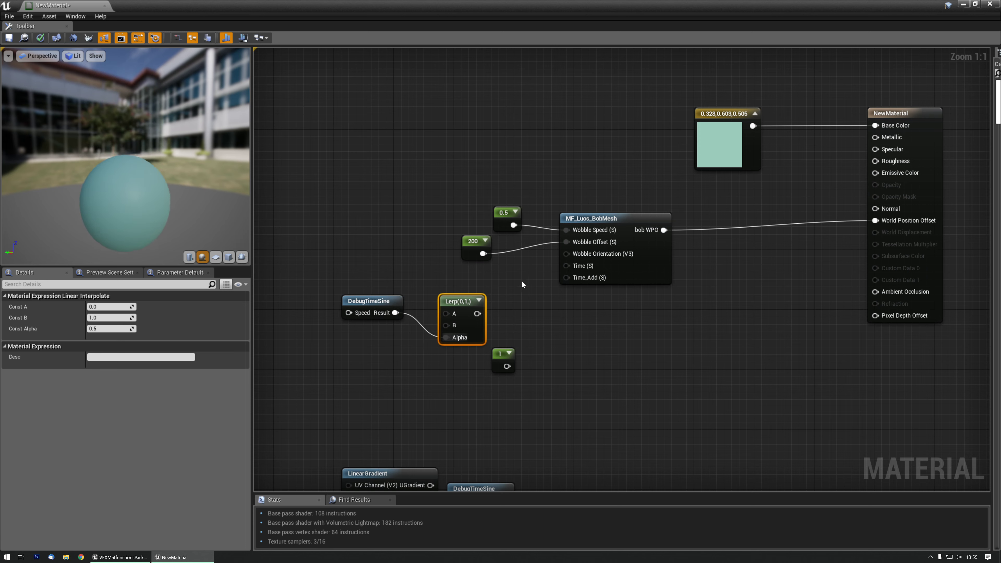
left_click(500, 275)
left_click(506, 264)
left_click_drag(521, 283, 574, 264)
left_click_drag(441, 199, 494, 233)
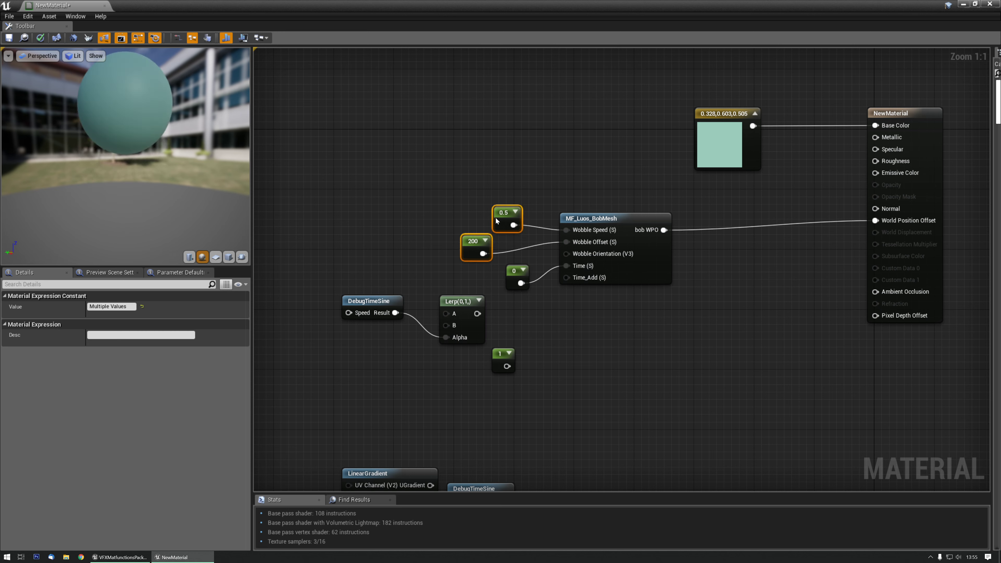
left_click(486, 246)
left_click_drag(507, 274, 493, 252)
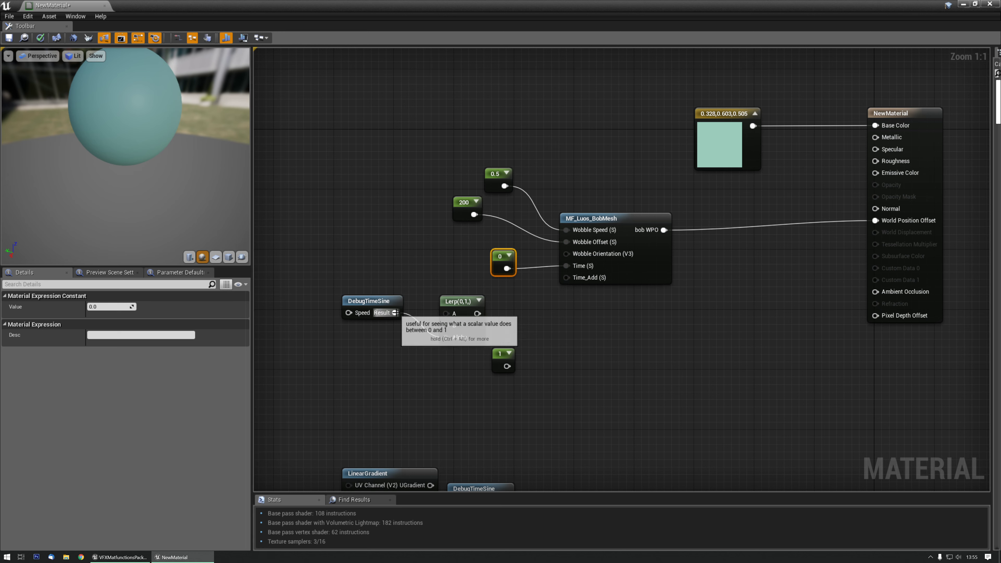
Move the Lerp node down and connect the upper DebugTimeSine Result directly to Time_Add
left_click_drag(463, 301, 447, 346)
left_click_drag(406, 315, 526, 302)
left_click_drag(581, 279, 581, 279)
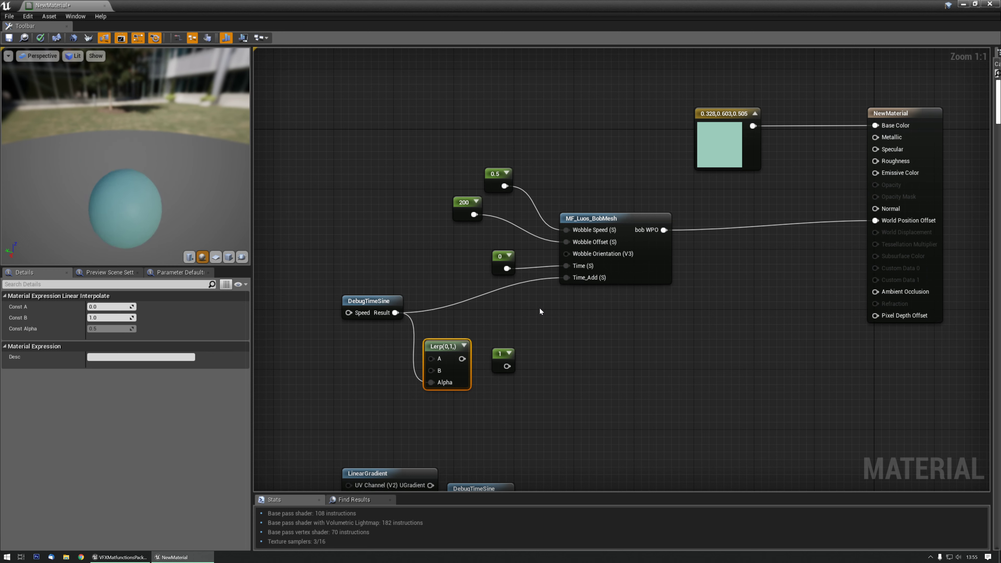
left_click_drag(188, 204, 185, 178)
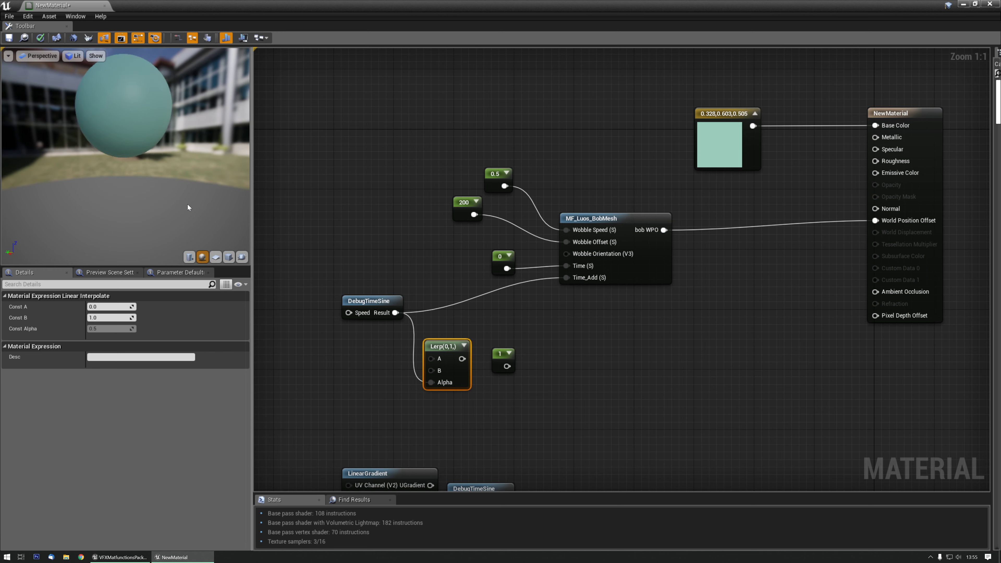
Replace the DebugTimeSine link to Time_Add with a new constant set to 1
left_click(563, 278)
left_click(565, 278, "alt")
left_click(521, 294)
key("1")
left_click(513, 294)
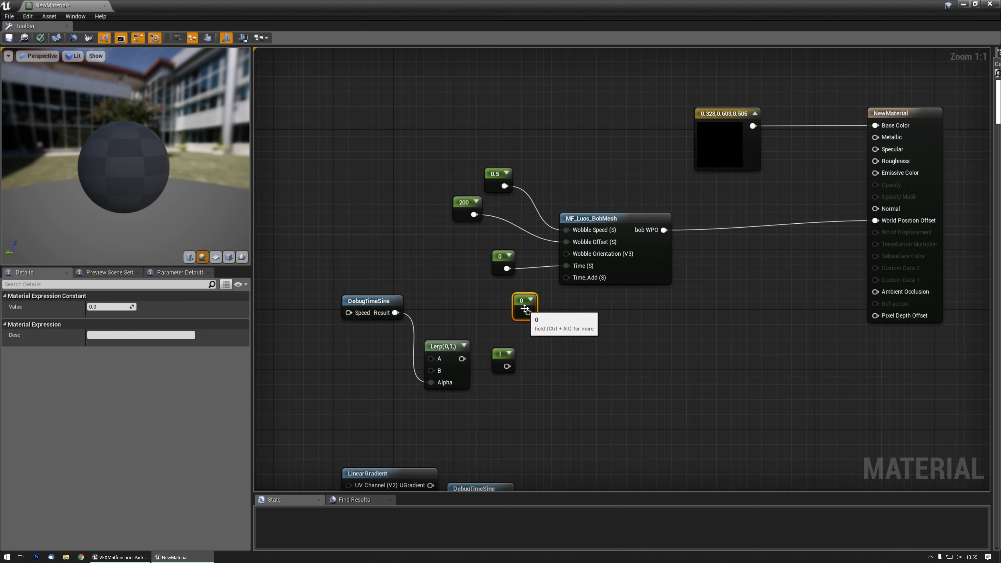
left_click_drag(526, 311, 567, 277)
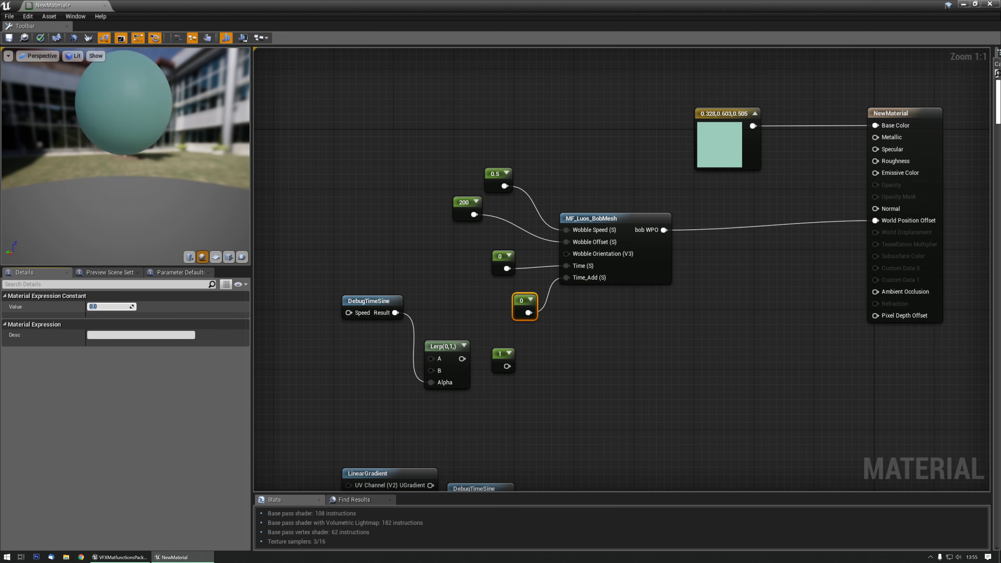
left_click(91, 307)
type("1")
key("Return")
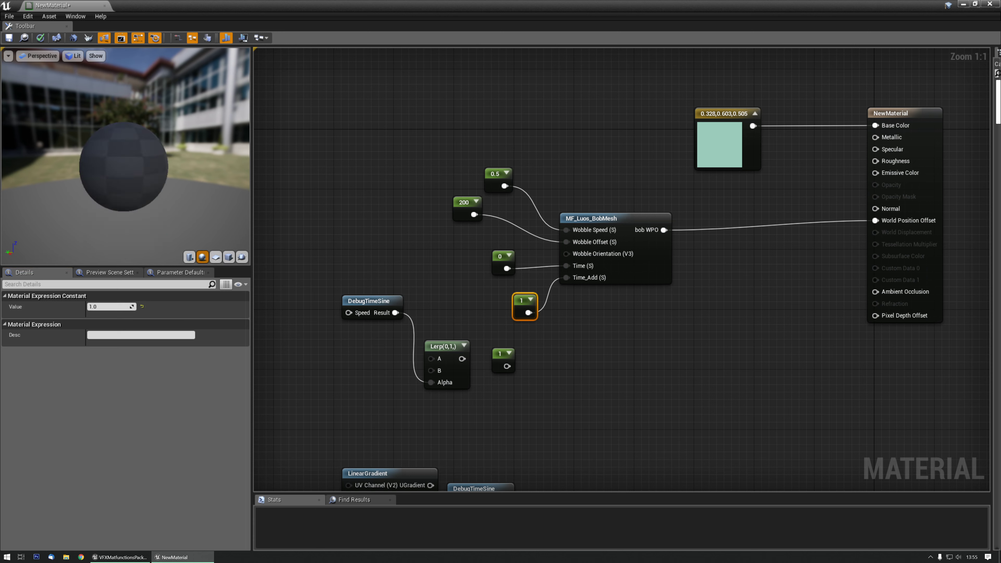
Try values of 0 and 0.5 on the constant feeding Time_Add, and delete that constant
left_click(99, 307)
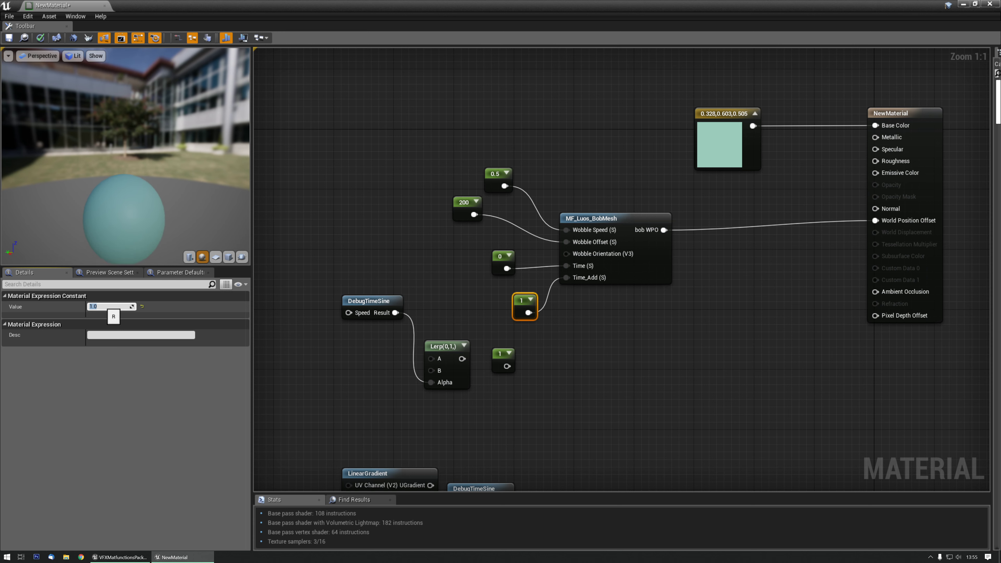
type("0")
key("Return")
type(".5")
key("Return")
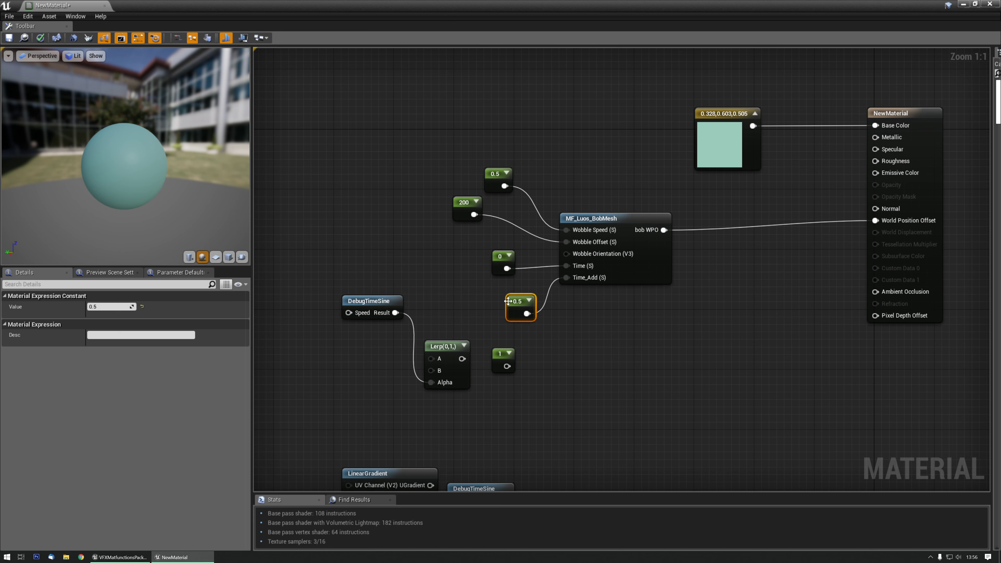
key("Delete")
Preview the lower DebugTimeSine node driven by LinearGradient on the sphere, and stop the node preview
right_click_drag(551, 382, 534, 298)
left_click(473, 405)
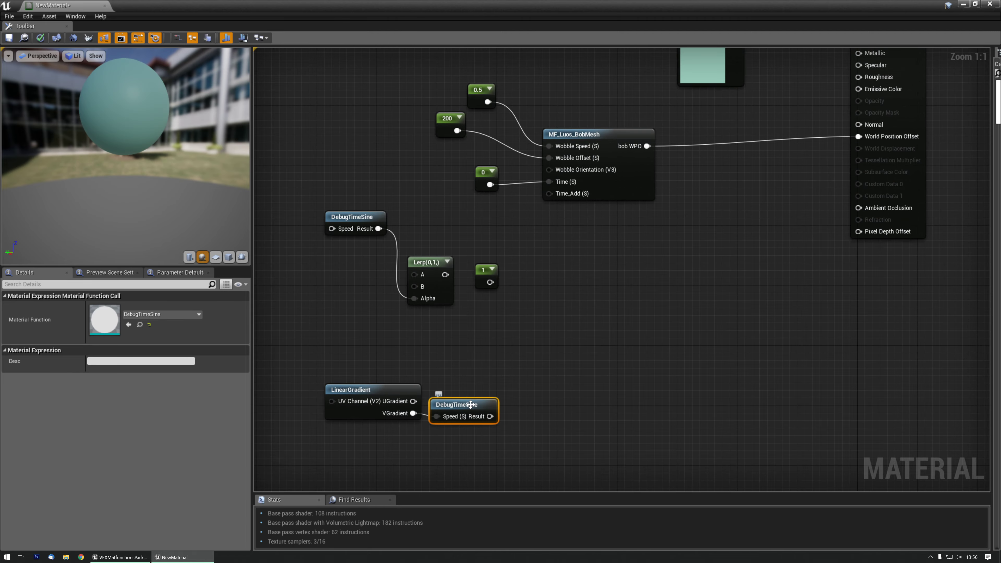
key("space")
left_click_drag(151, 182, 161, 221)
right_click_drag(150, 182, 154, 152)
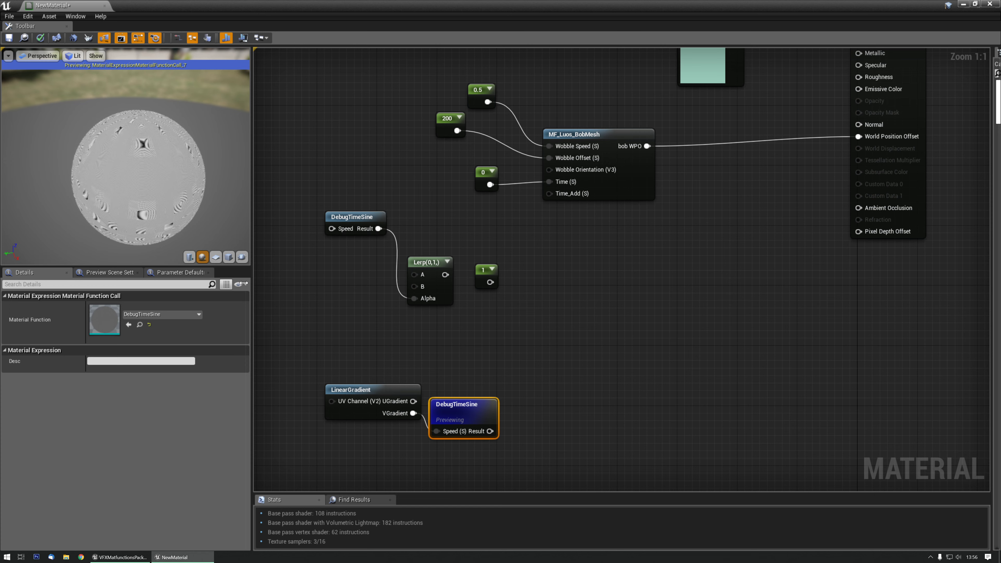
mouse_move(184, 213)
left_mouse_down()
mouse_move(169, 174)
mouse_move(118, 186)
mouse_move(157, 190)
mouse_move(188, 209)
left_mouse_up()
key("space")
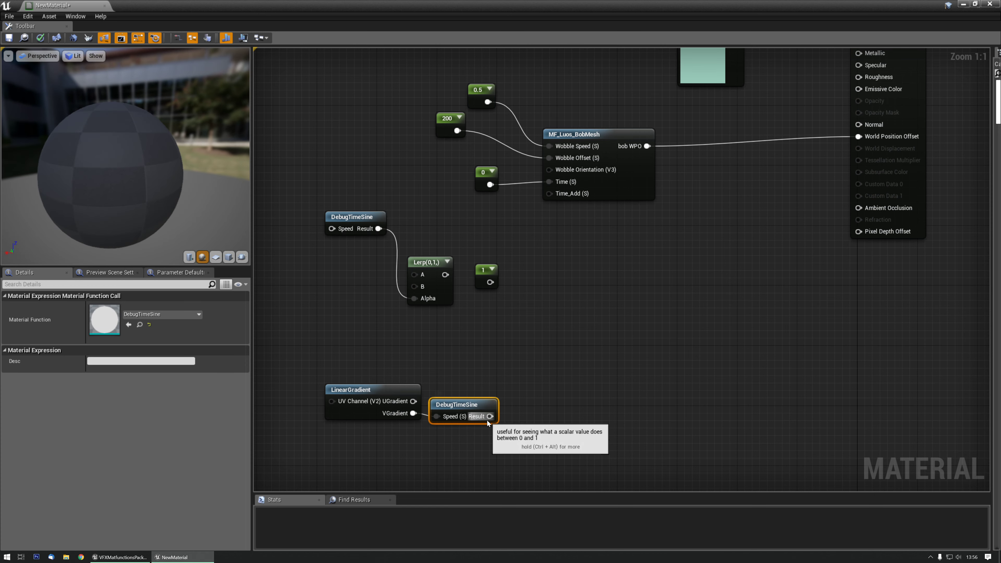
Connect the Result of the lower, gradient-driven DebugTimeSine to Time_Add and view the deformed preview mesh
left_click_drag(490, 417, 541, 296)
left_click_drag(554, 196, 552, 194)
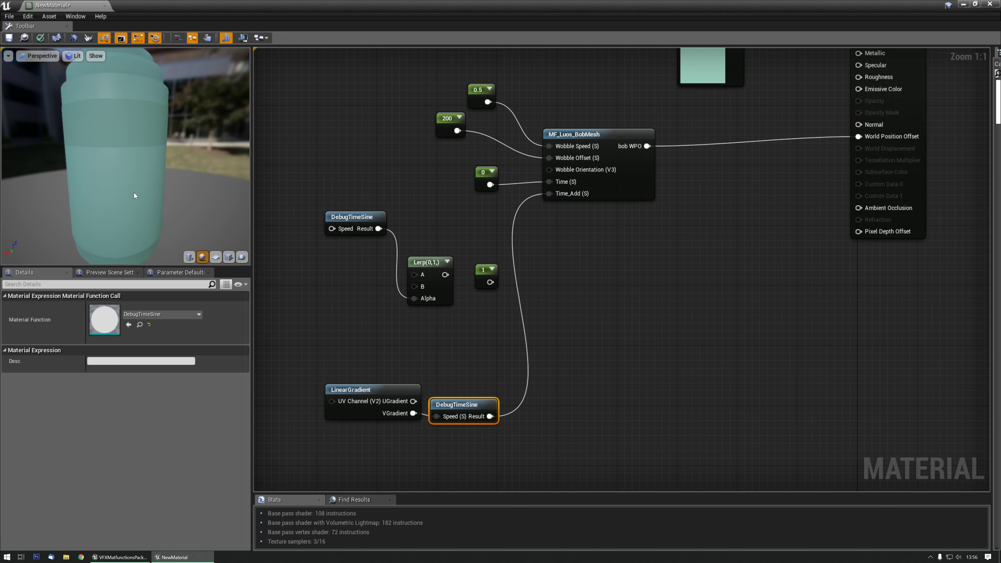
left_click_drag(135, 183, 134, 209)
Delete the three constants feeding Wobble Speed, Wobble Offset and Time, and view the result on the preview mesh
left_click_drag(408, 91, 494, 149)
key("Delete")
right_click_drag(447, 152, 378, 164)
left_click(406, 195)
key("Delete")
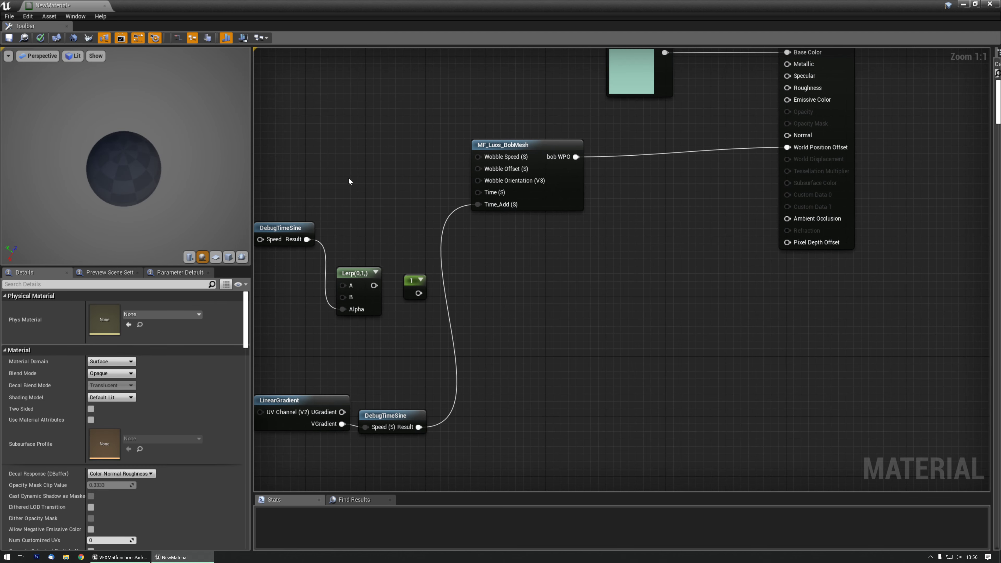
left_click_drag(134, 181, 151, 206)
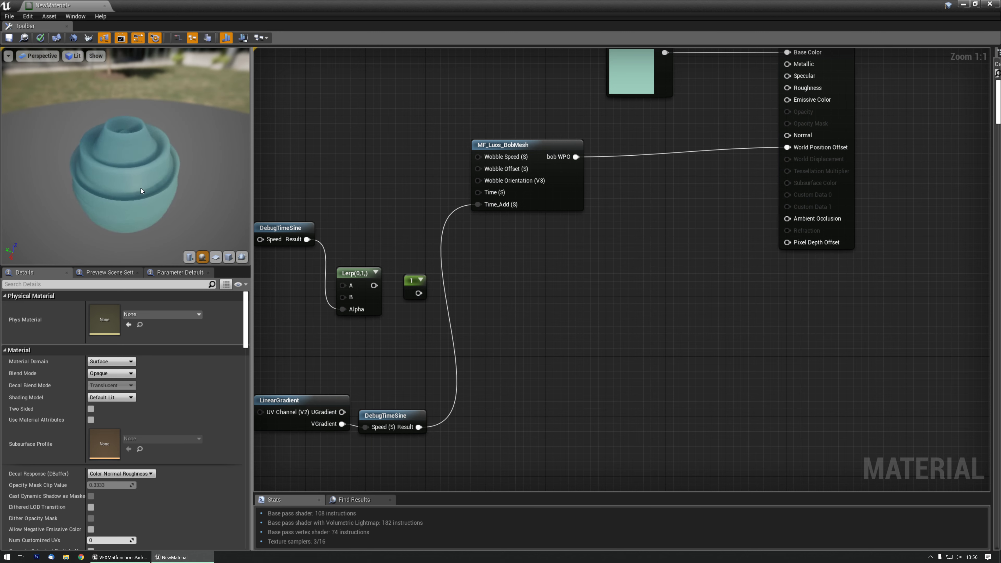
Add a Multiply node above the lower DebugTimeSine, feed LinearGradient's VGradient into its A input, and preview it
right_click_drag(326, 379, 353, 311)
left_click(347, 330)
left_click(393, 282)
left_click(393, 283)
left_click_drag(369, 356, 401, 301)
key("space")
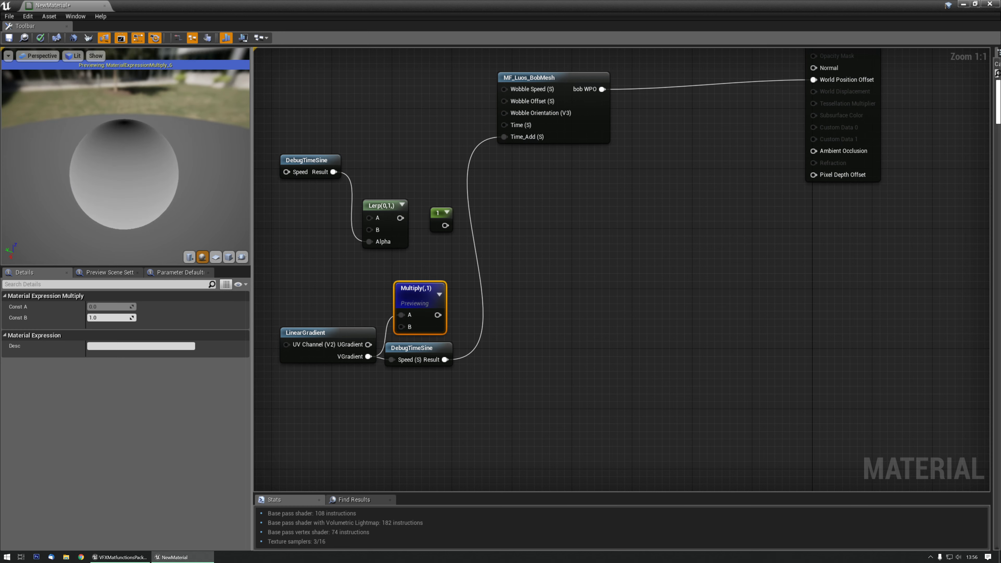
Connect the Multiply output to Time_Add, stop the Multiply node preview, and view the bobbing preview mesh from several angles
left_click_drag(165, 180, 175, 241)
left_click_drag(135, 200, 149, 249)
left_click_drag(438, 314, 514, 140)
key("space")
left_click_drag(161, 177, 160, 142)
left_click_drag(161, 177, 147, 195)
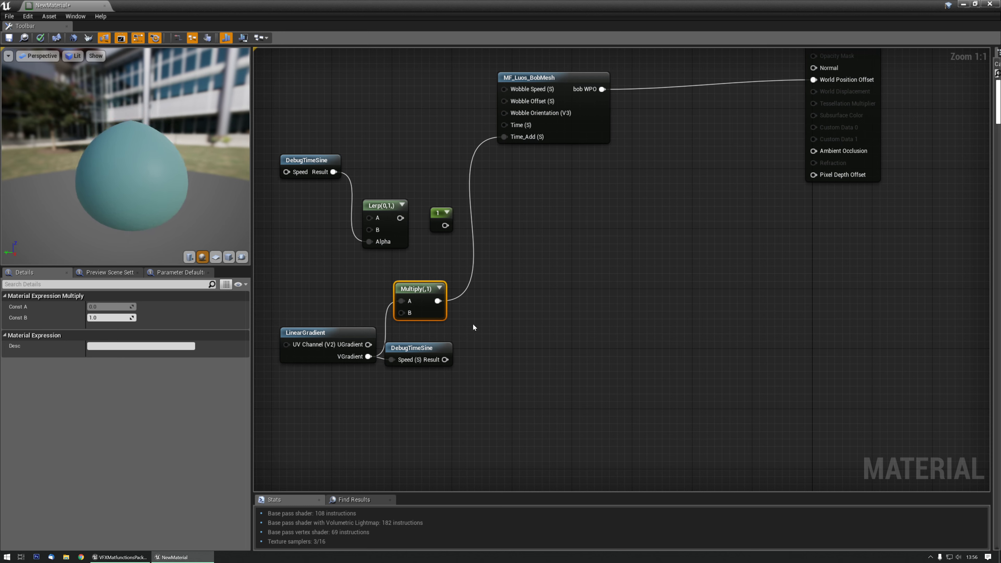
Connect the lower DebugTimeSine's Result to Time_Add for comparison and view the deformation on the preview mesh
left_click_drag(444, 360, 505, 137)
mouse_move(161, 180)
left_mouse_down()
mouse_move(159, 213)
mouse_move(161, 187)
left_mouse_up()
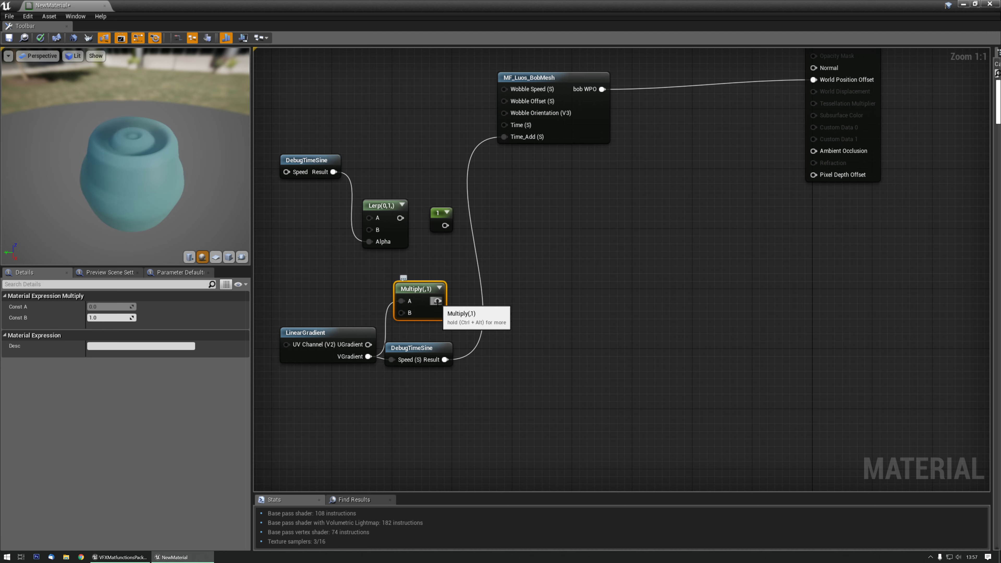
right_click_drag(499, 257, 518, 292)
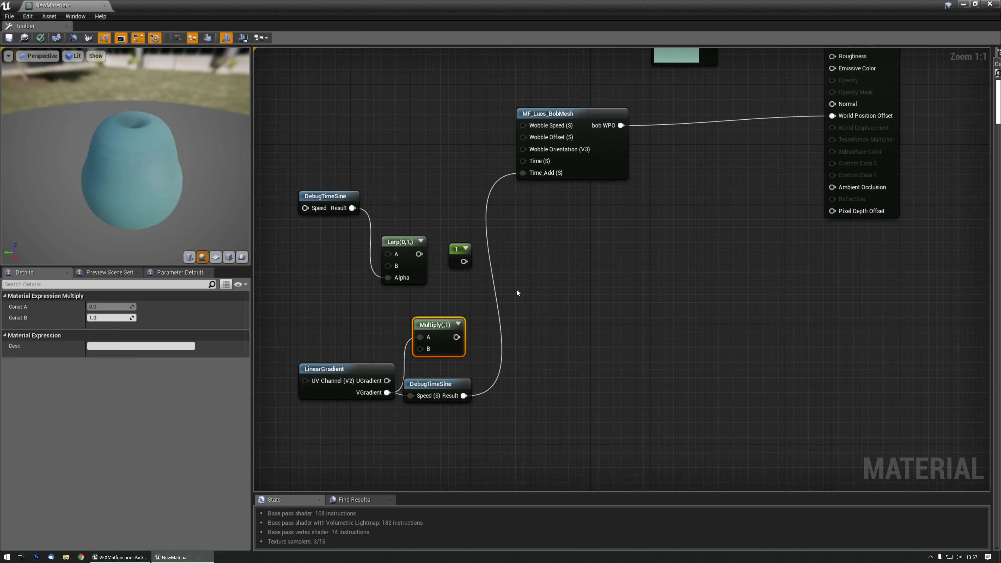
Reconnect the Multiply output to Time_Add and delete both DebugTimeSine nodes, the Lerp and the constant 1
left_click(490, 418)
left_click_drag(457, 337, 524, 174)
left_click_drag(337, 105, 457, 271)
key("Delete")
left_click(450, 396)
key("Delete")
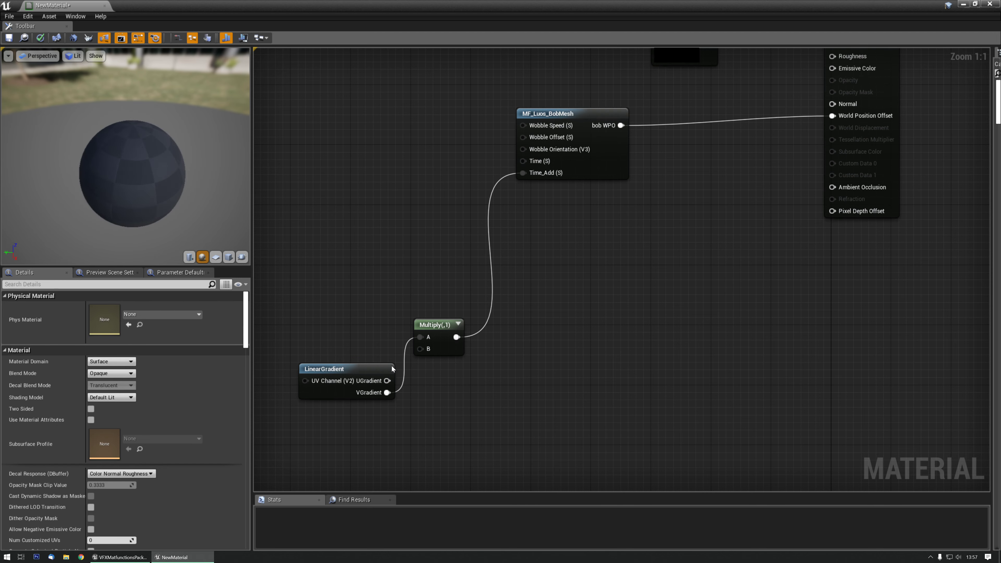
Add a Constant3Vector node beside MF_Luos_BobMesh and connect its output to Wobble Orientation
right_click_drag(441, 209, 459, 338)
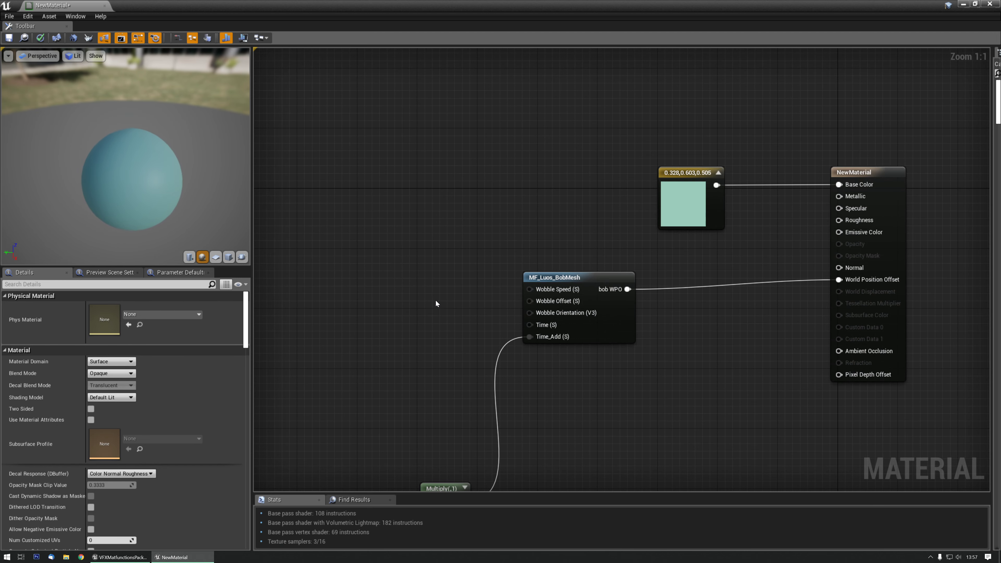
left_click(424, 288)
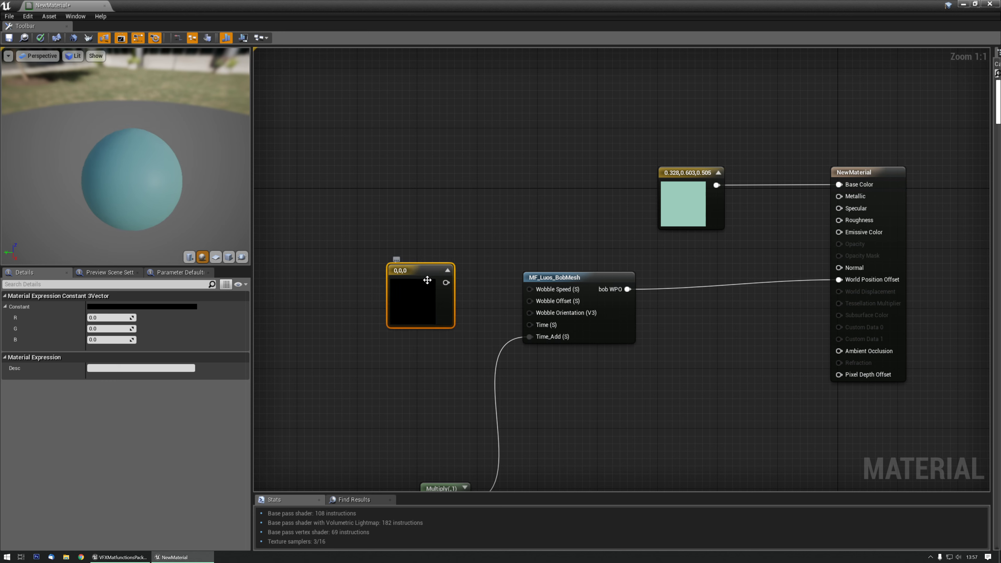
left_click_drag(225, 217, 225, 186)
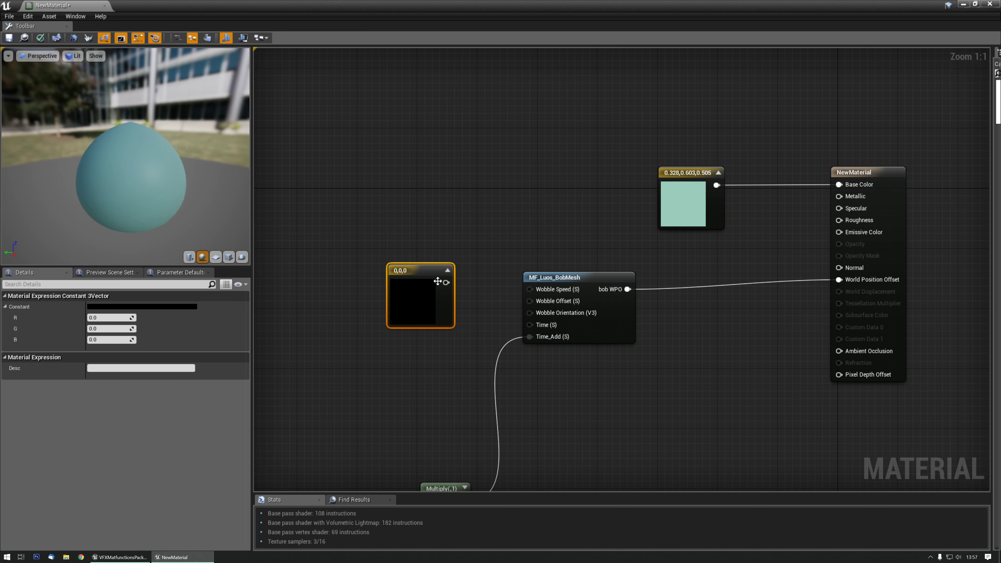
left_click_drag(446, 283, 528, 315)
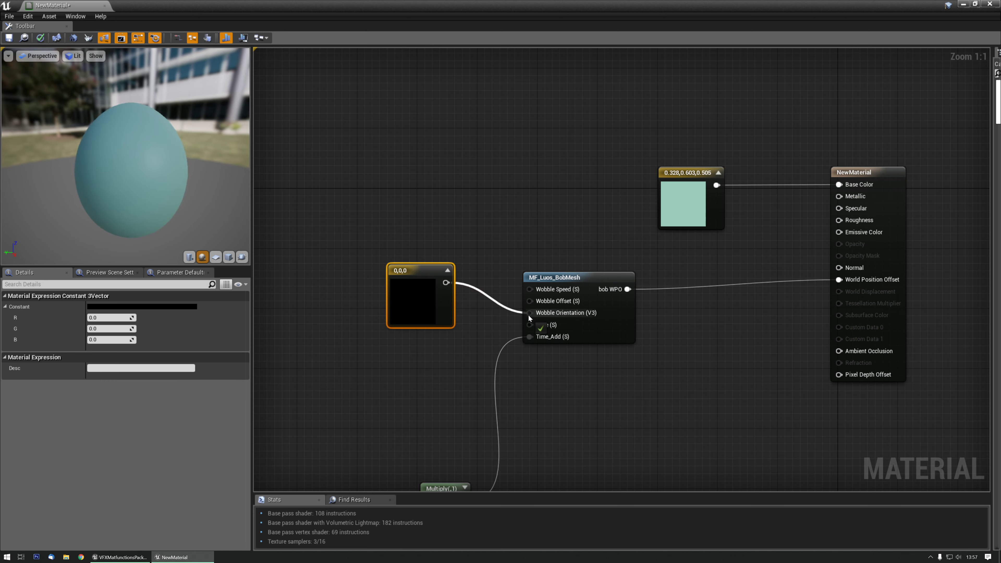
Set the orientation vector's G and R values to 1 and view the changed bob direction on the preview mesh
left_click(100, 329)
type("1")
key("Return")
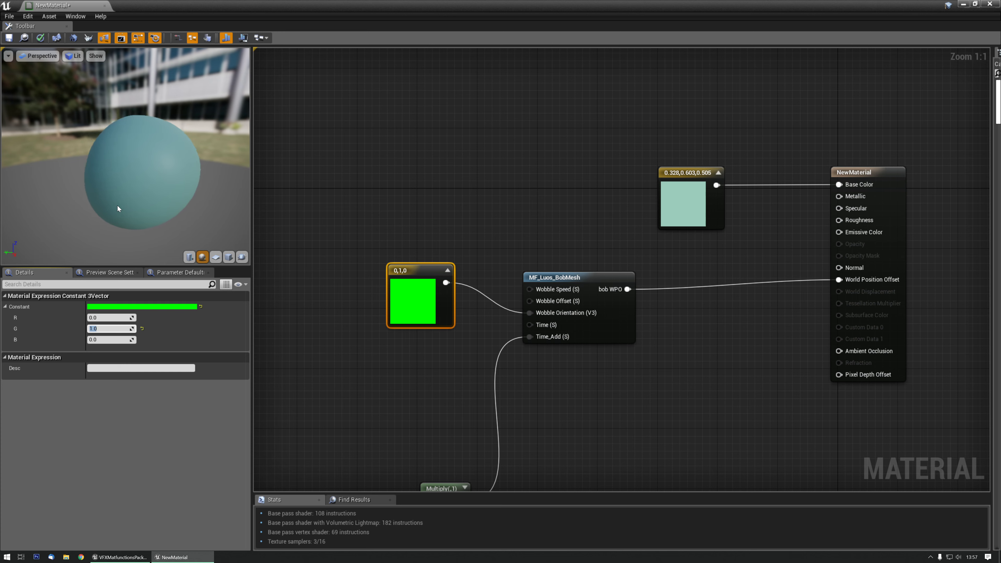
left_click(103, 318)
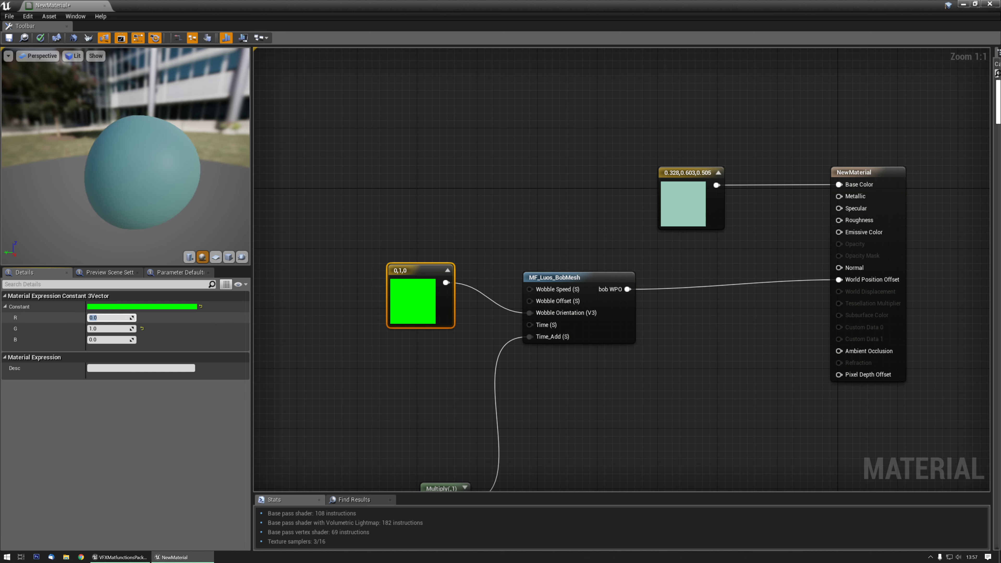
type("1")
key("Return")
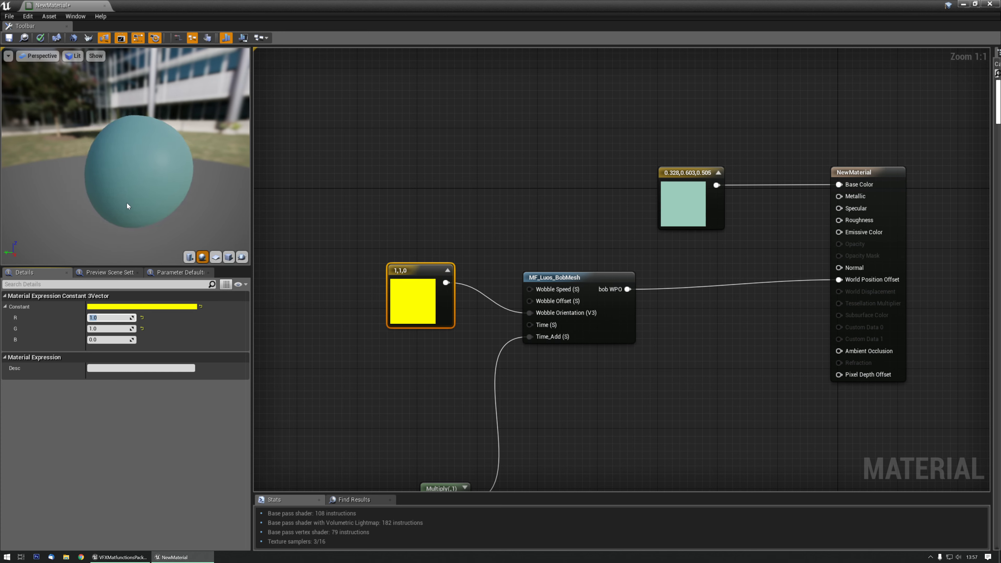
left_click_drag(126, 203, 88, 168)
Set the orientation vector's B value to 1 and view the diagonal bobbing on the preview mesh
left_click(120, 337)
type("1")
key("Return")
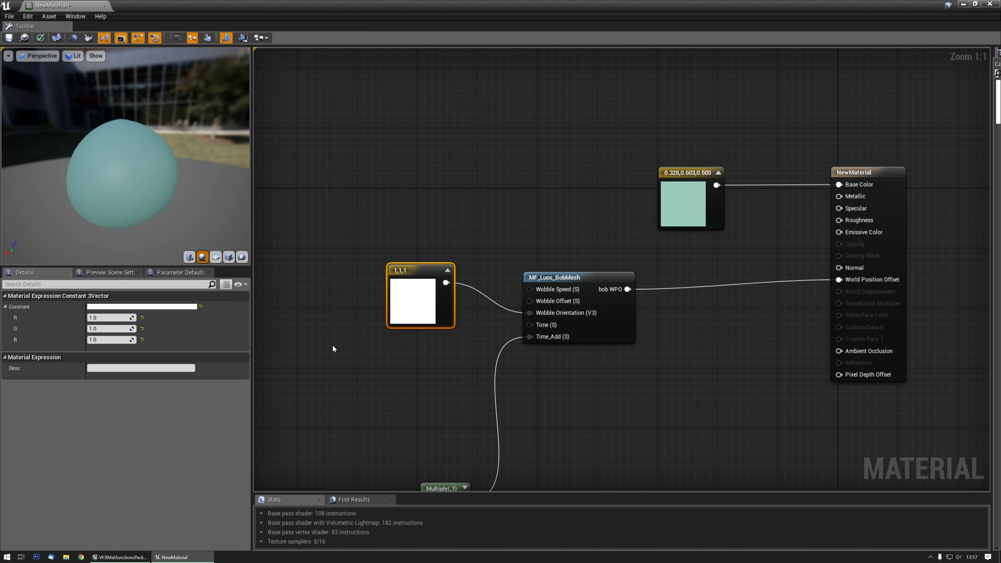
left_click_drag(125, 205, 98, 208)
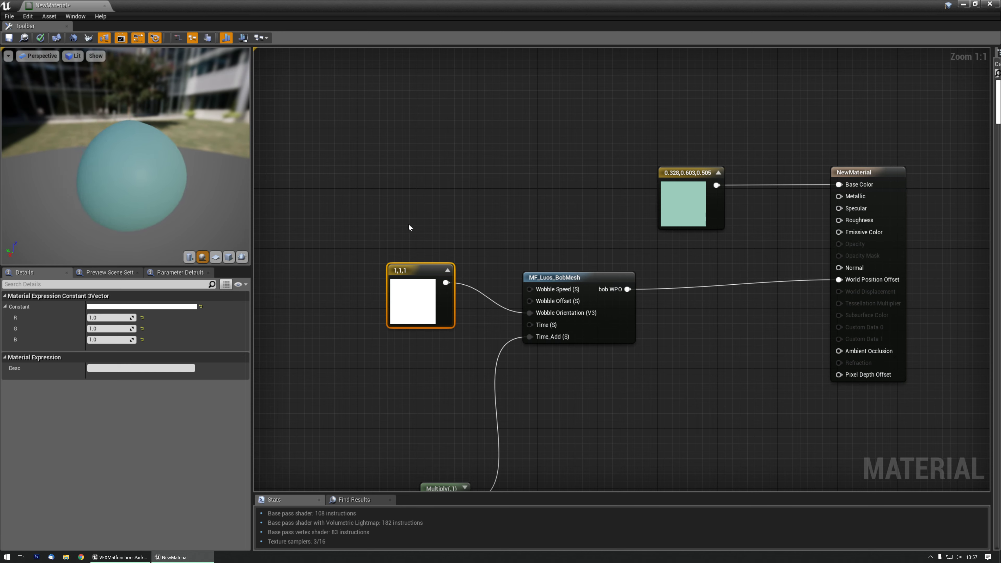